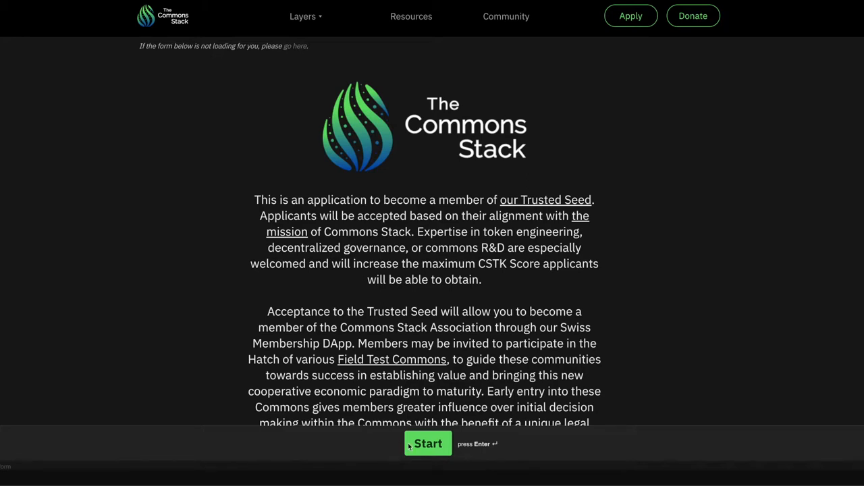
Start the Commons Stack Trusted Seed application from the intro page.
{"action": "left_click", "coordinate": [428, 444]}
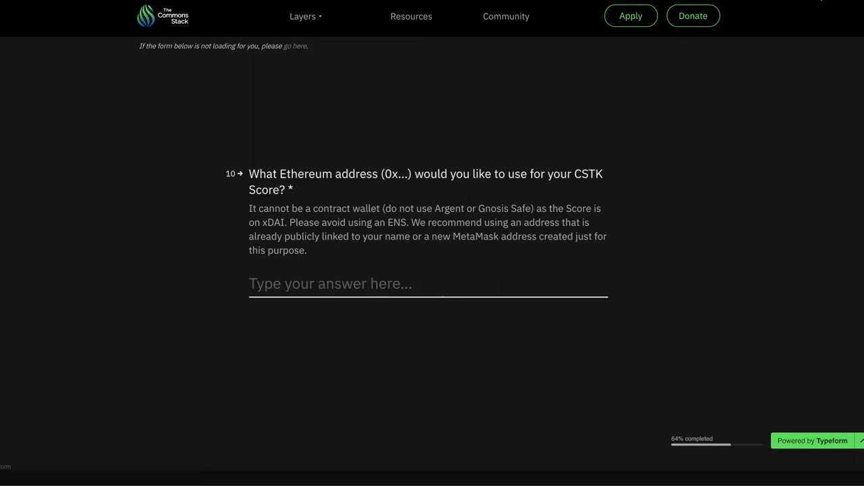
Answer question 10 with the copied MetaMask account address, fixing the stray leading x.
{"action": "left_click", "coordinate": [808, 15]}
{"action": "left_click", "coordinate": [738, 54]}
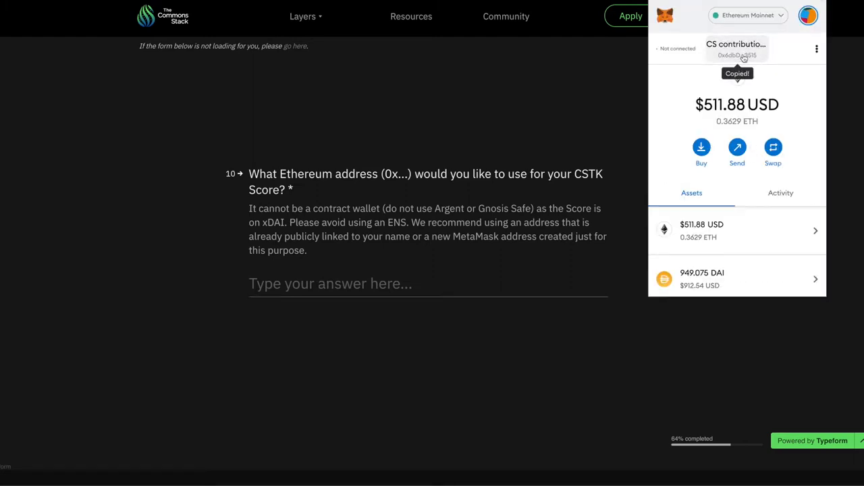
{"action": "left_click", "coordinate": [428, 284]}
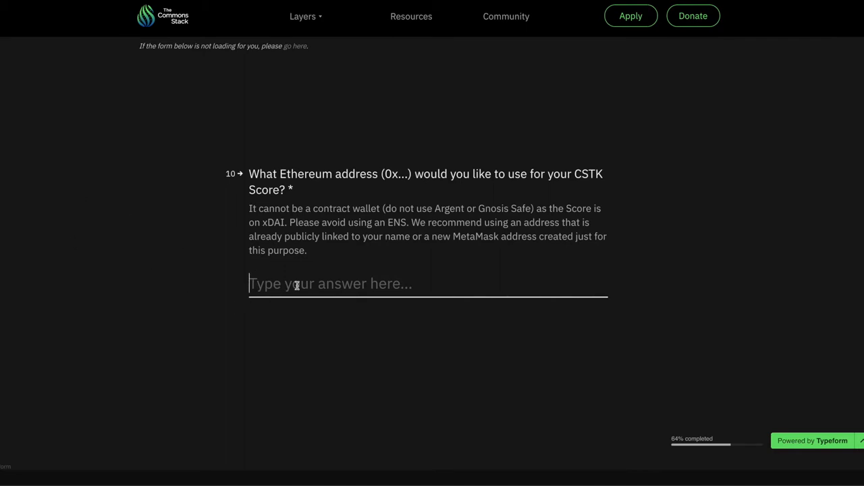
{"action": "key", "text": "ctrl+v"}
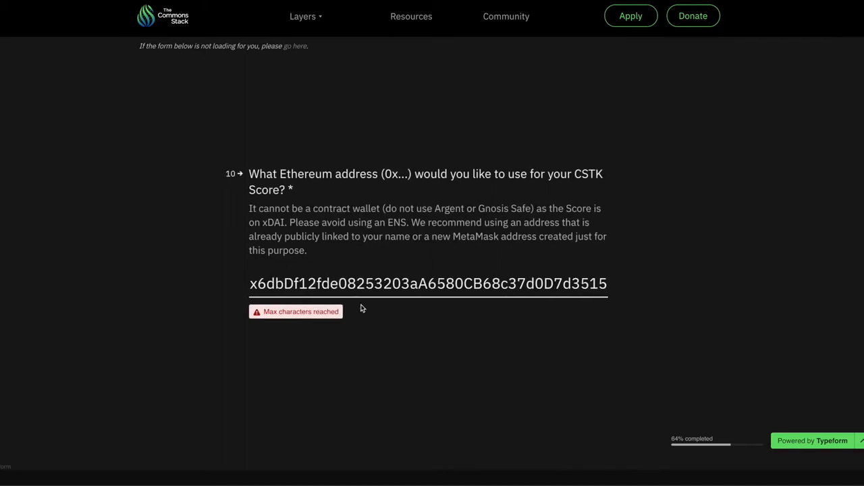
{"action": "left_click", "coordinate": [258, 285]}
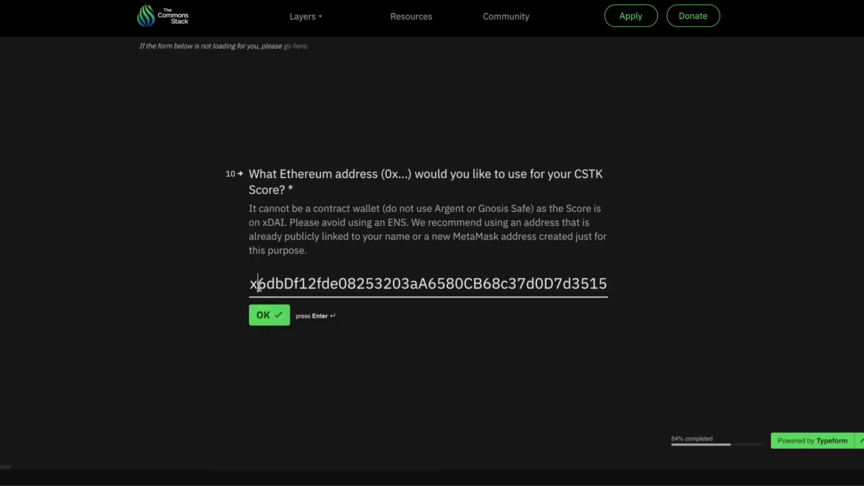
{"action": "key", "text": "BackSpace"}
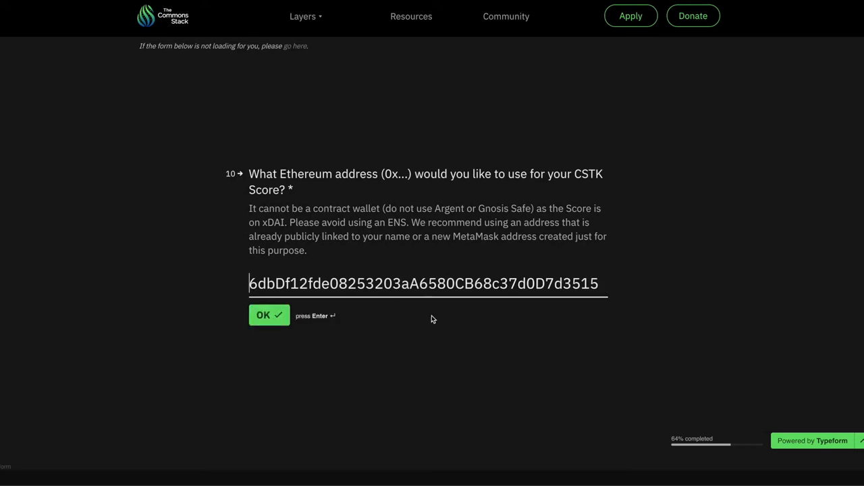
{"action": "type", "text": "0x"}
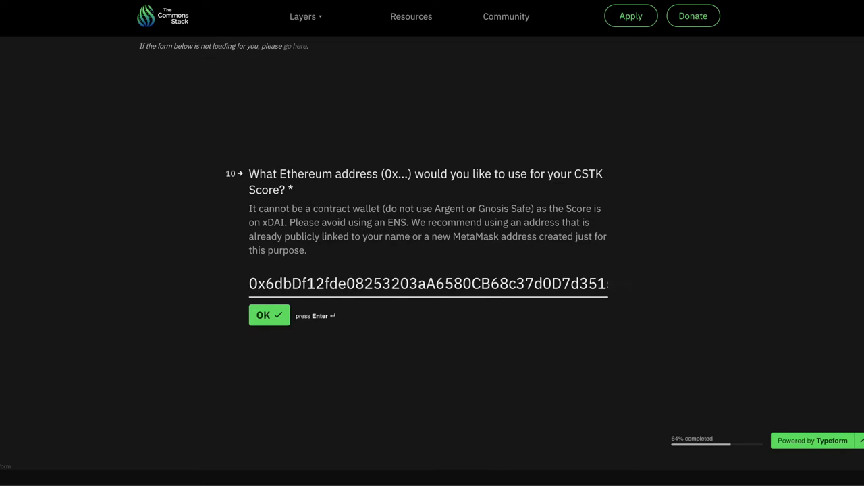
{"action": "key", "text": "Return"}
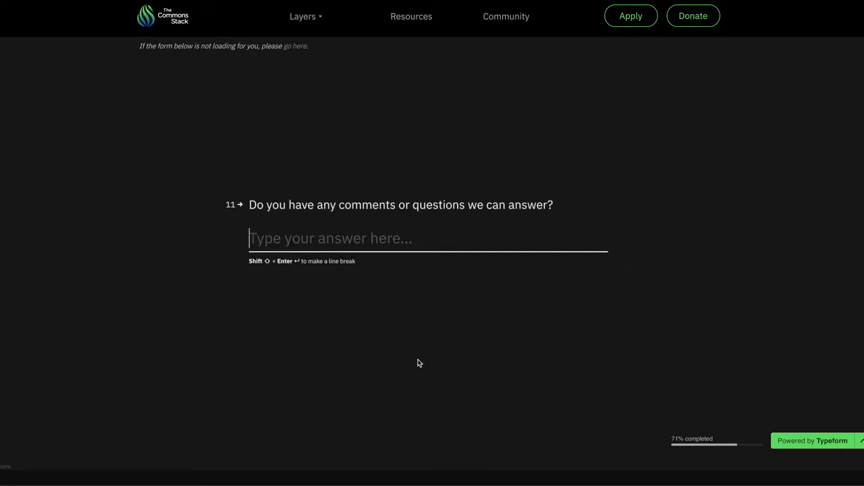
{"action": "type", "text": "n"}
Skip comments, give the Telegram and Twitter handles, and submit the application.
{"action": "key", "text": "Return"}
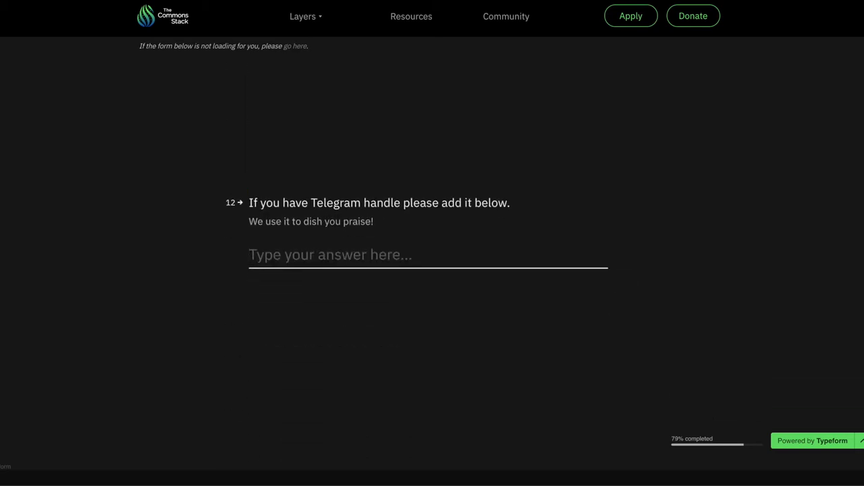
{"action": "type", "text": "@sponne2"}
{"action": "key", "text": "BackSpace"}
{"action": "type", "text": "t2"}
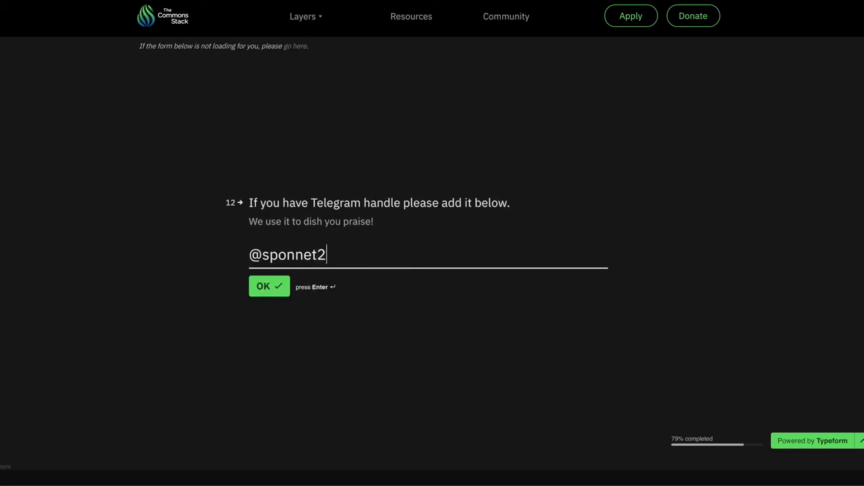
{"action": "key", "text": "Return"}
{"action": "key", "text": "Return"}
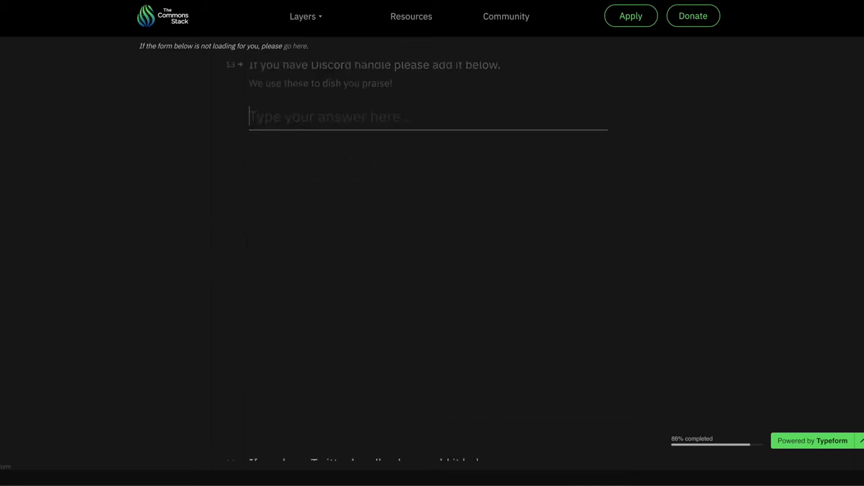
{"action": "type", "text": "spo"}
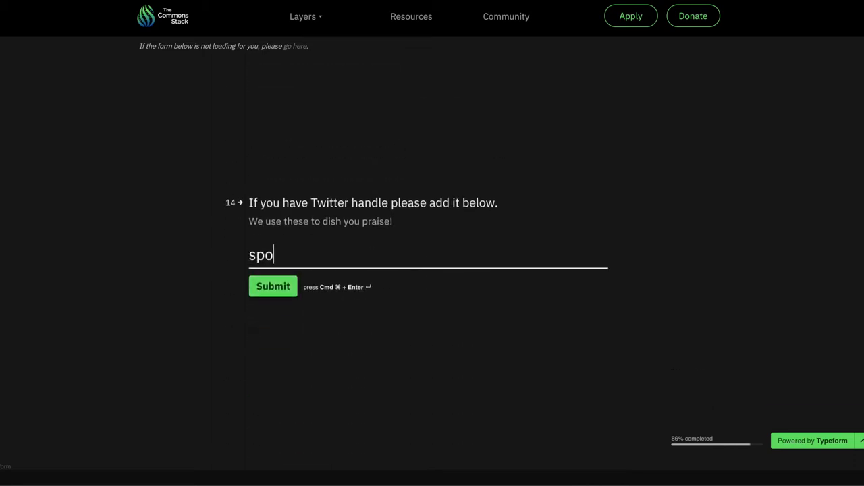
{"action": "type", "text": "nnet"}
{"action": "left_click", "coordinate": [273, 286]}
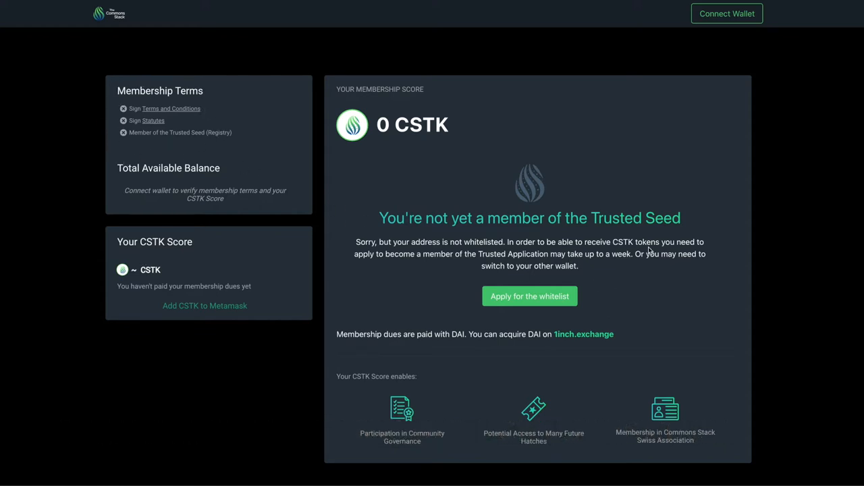
Connect MetaMask to the DApp and unlock it with the wallet password.
{"action": "left_click", "coordinate": [743, 16]}
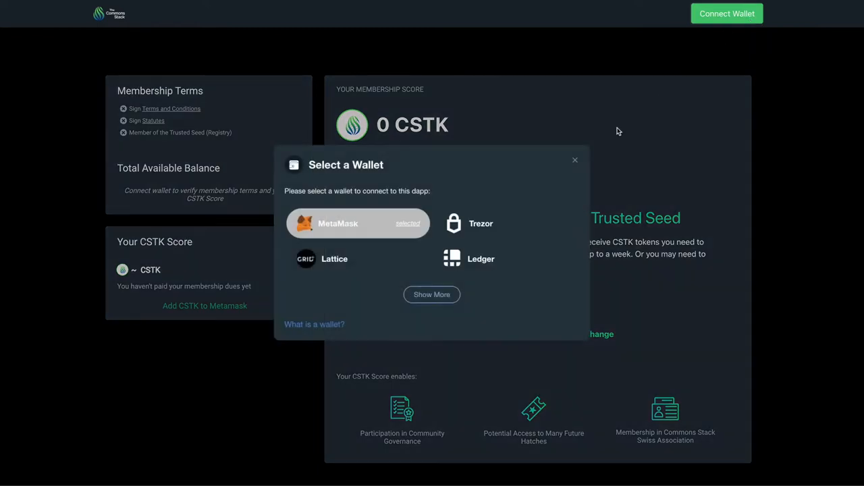
{"action": "left_click", "coordinate": [343, 230]}
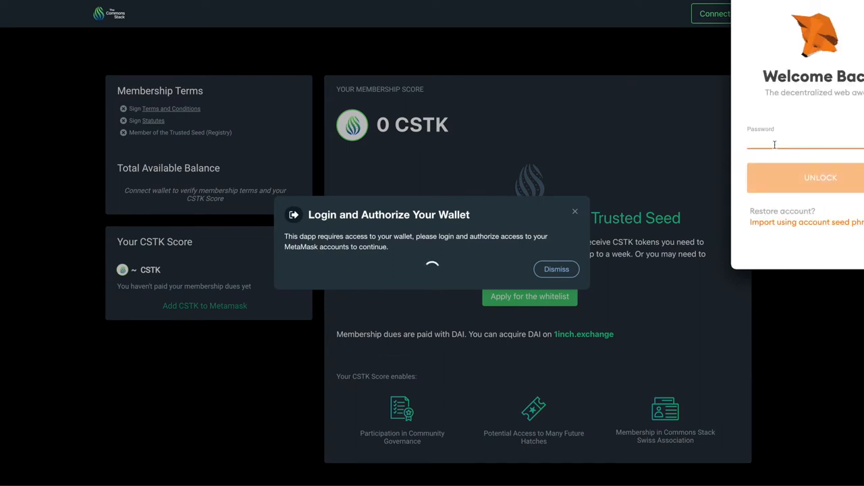
{"action": "type", "text": "••••••••"}
{"action": "key", "text": "Return"}
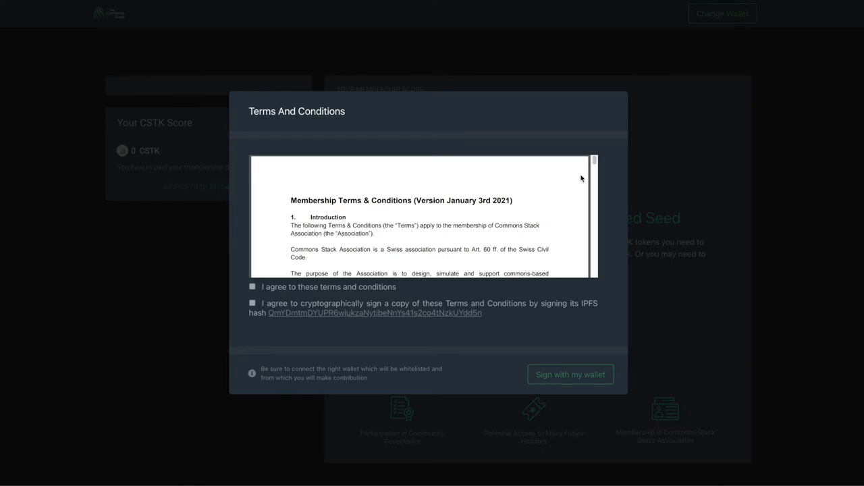
{"action": "left_click_drag", "start_coordinate": [594, 162], "coordinate": [598, 278]}
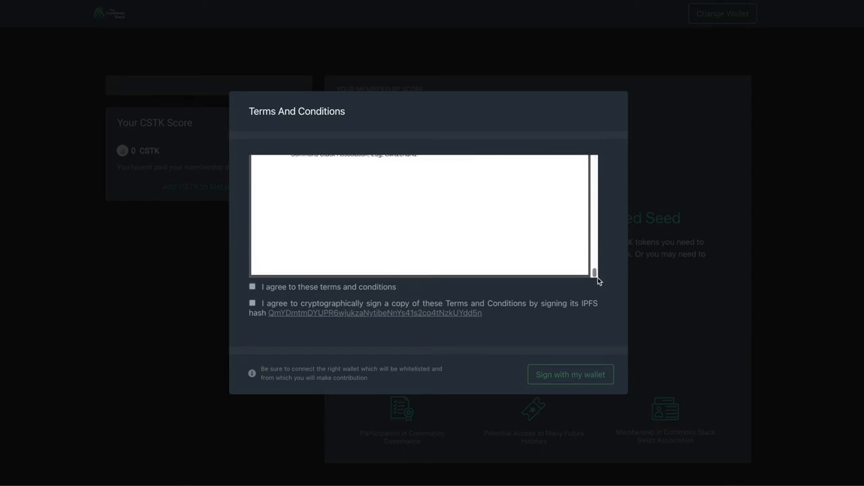
Tick both Terms and Conditions agreements and sign them with the MetaMask wallet.
{"action": "left_click", "coordinate": [252, 288]}
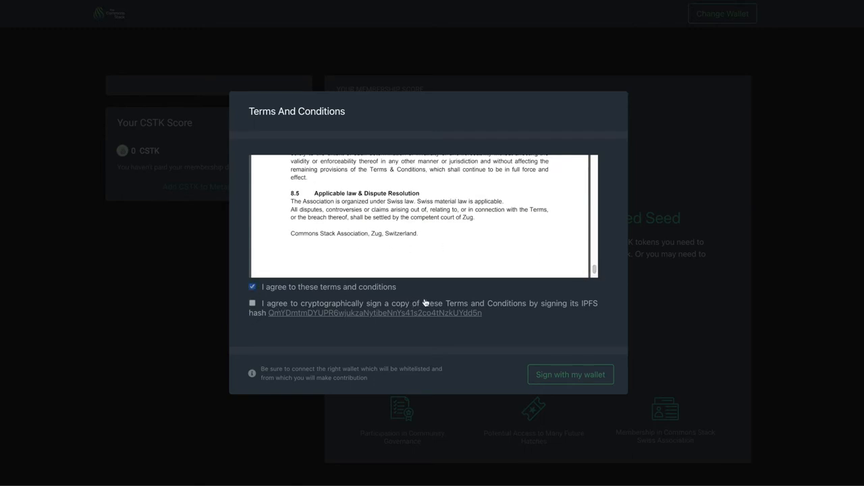
{"action": "left_click", "coordinate": [252, 304]}
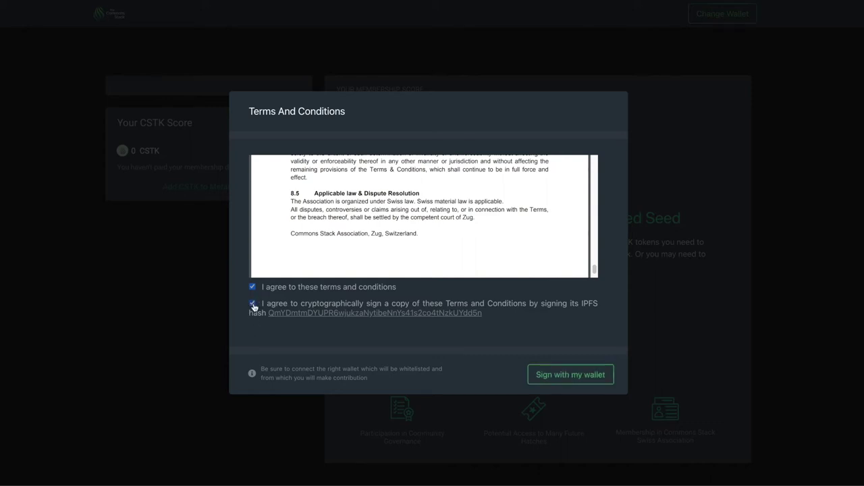
{"action": "left_click", "coordinate": [561, 378]}
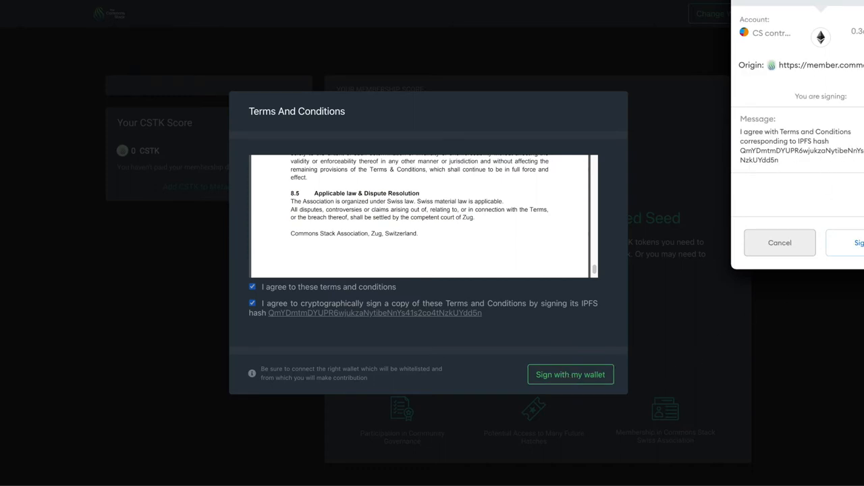
{"action": "left_click", "coordinate": [856, 243]}
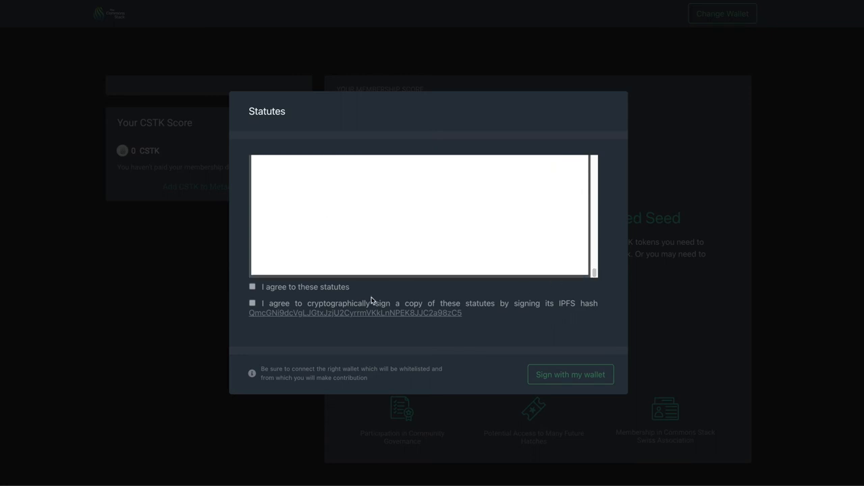
Tick both Statutes agreements and sign them with the MetaMask wallet.
{"action": "left_click", "coordinate": [252, 287]}
{"action": "left_click", "coordinate": [253, 303]}
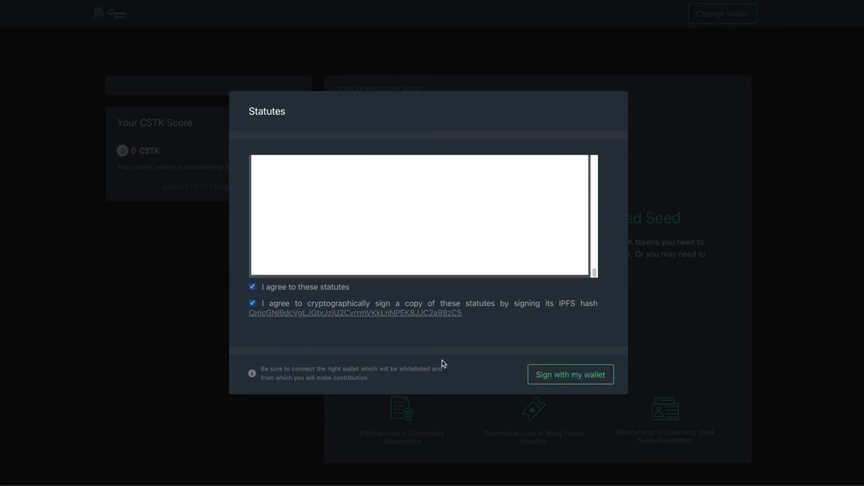
{"action": "left_click", "coordinate": [571, 374]}
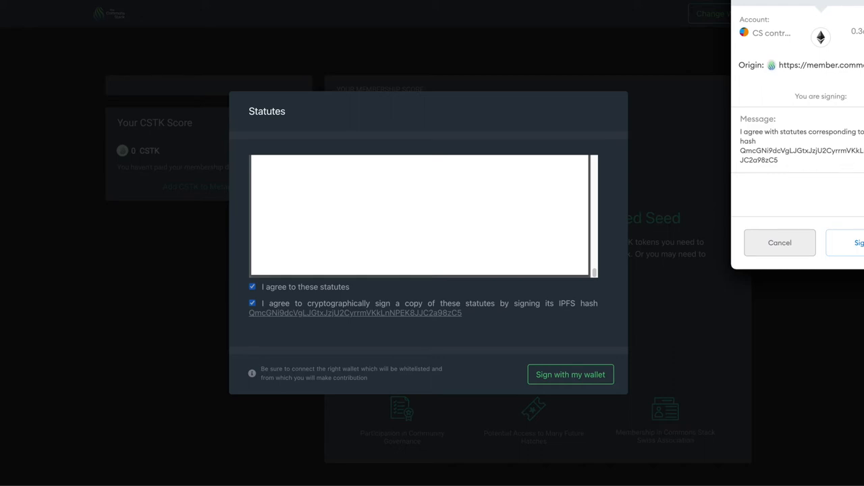
{"action": "left_click", "coordinate": [857, 244]}
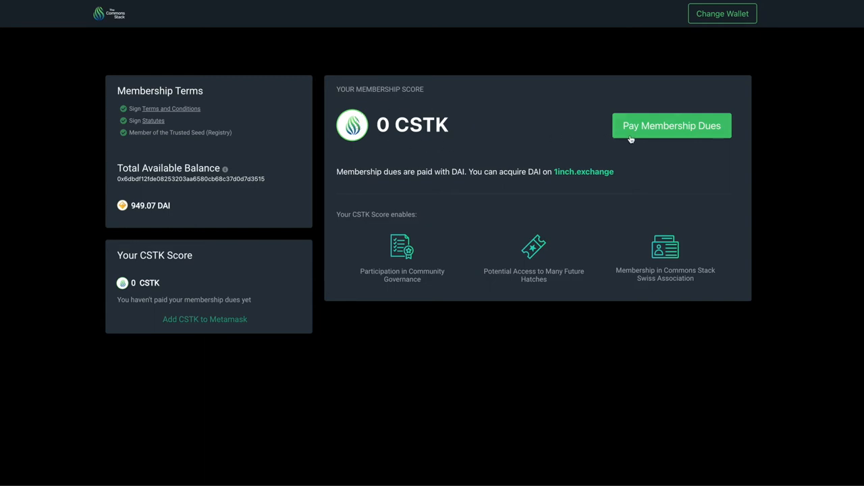
Expand the dues form and start paying 900 DAI for 2250 CSTK.
{"action": "left_click", "coordinate": [667, 126]}
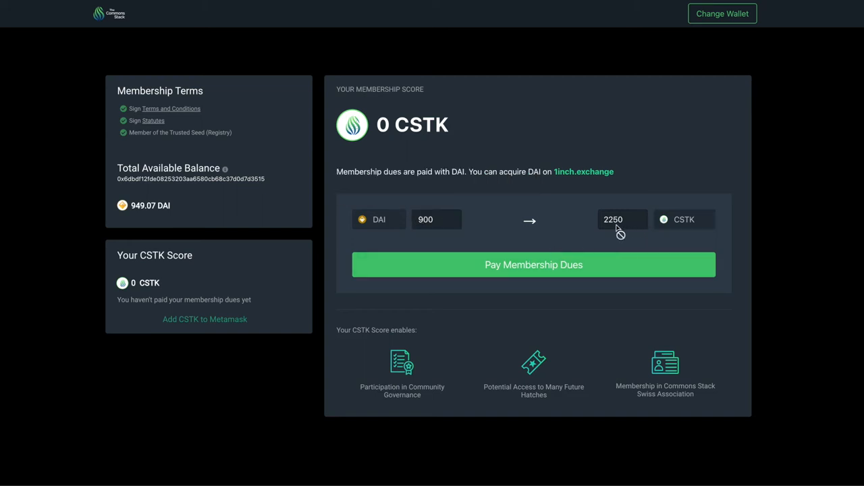
{"action": "left_click", "coordinate": [547, 268]}
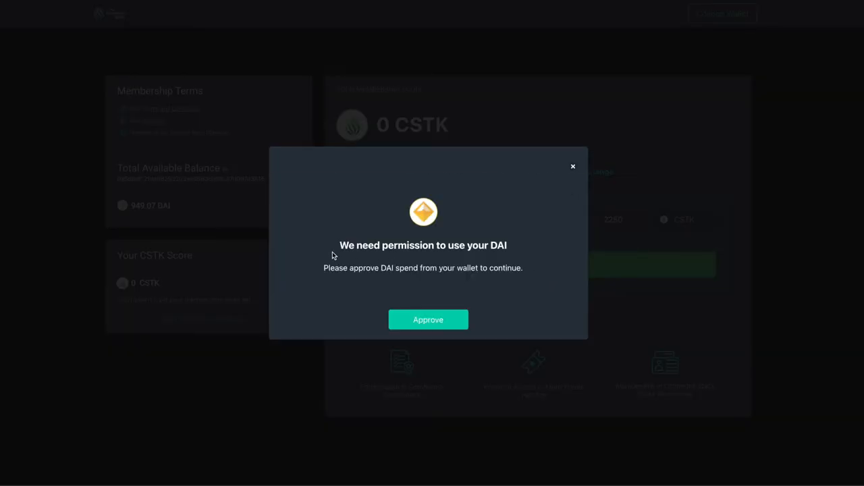
Approve the site's DAI spending, reviewing full details and confirming in MetaMask.
{"action": "left_click", "coordinate": [434, 321]}
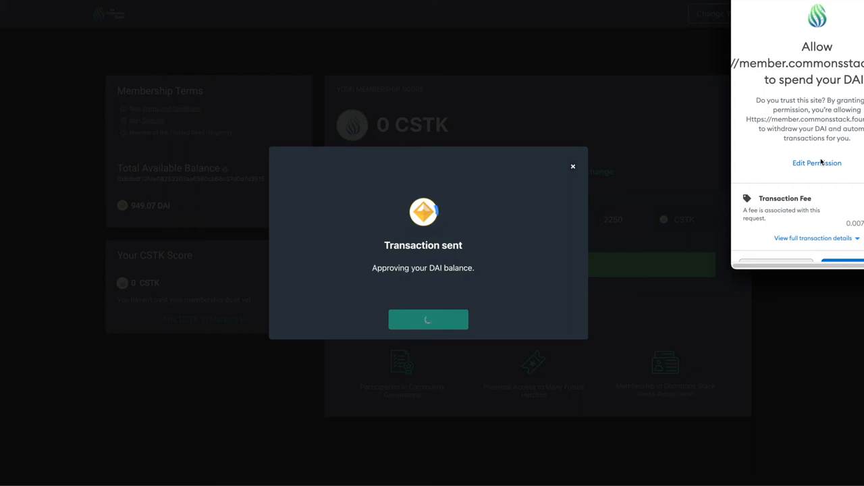
{"action": "scroll", "coordinate": [816, 212], "scroll_direction": "down", "scroll_amount": 2}
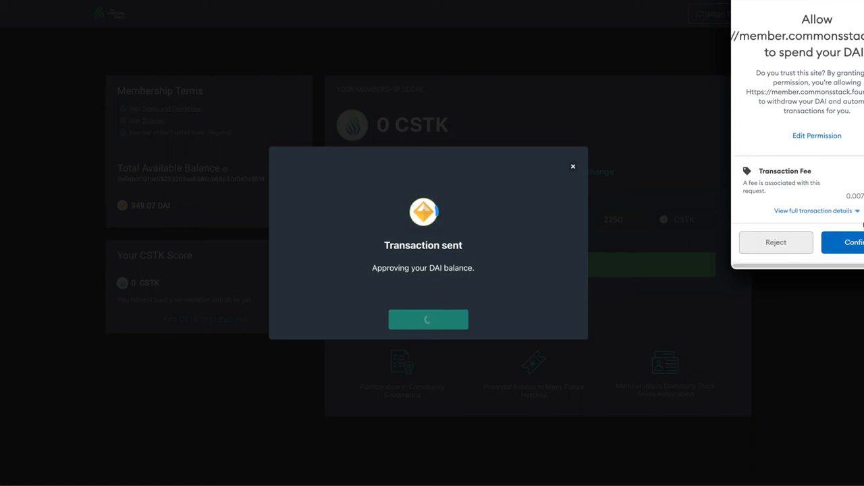
{"action": "left_click", "coordinate": [858, 213]}
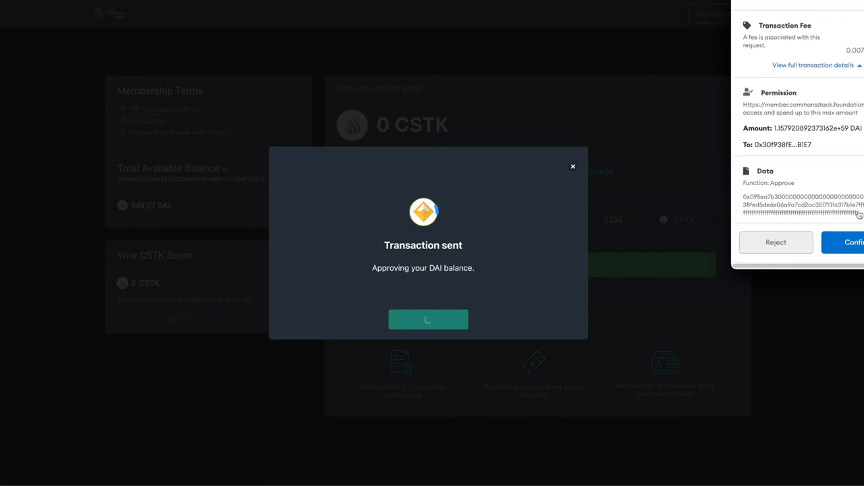
{"action": "left_click", "coordinate": [856, 243]}
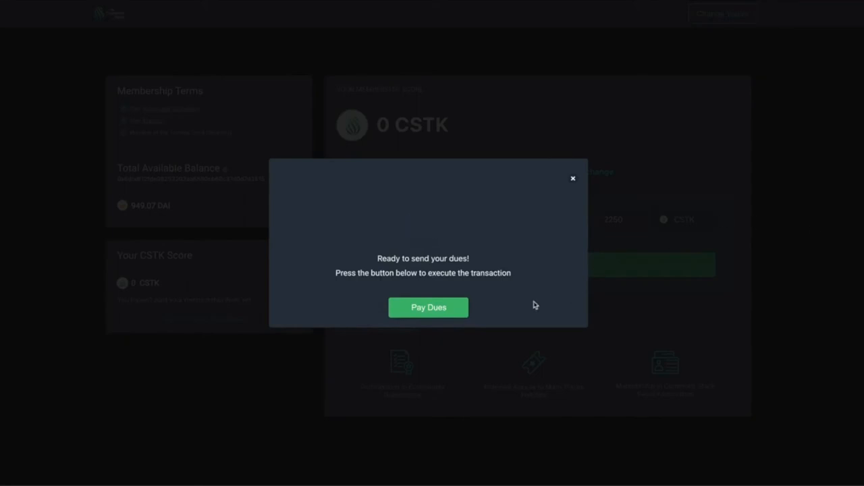
Send the 900 DAI dues payment and confirm the transaction in MetaMask.
{"action": "left_click", "coordinate": [434, 311]}
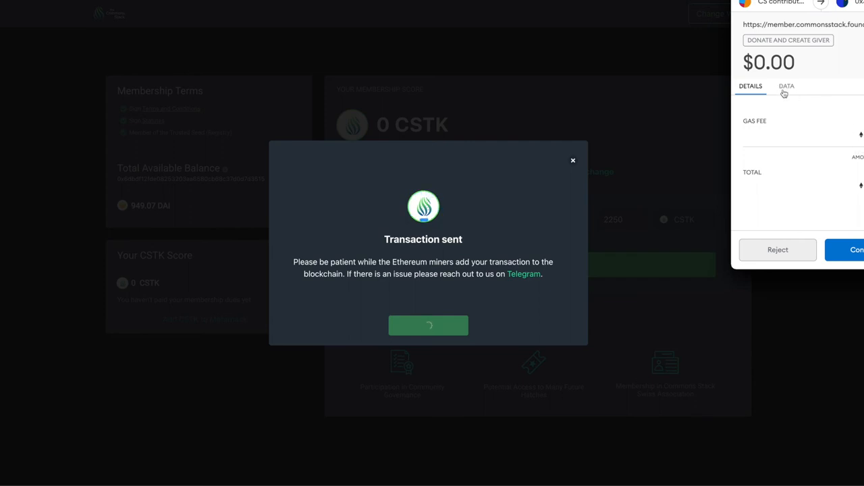
{"action": "left_click", "coordinate": [859, 250]}
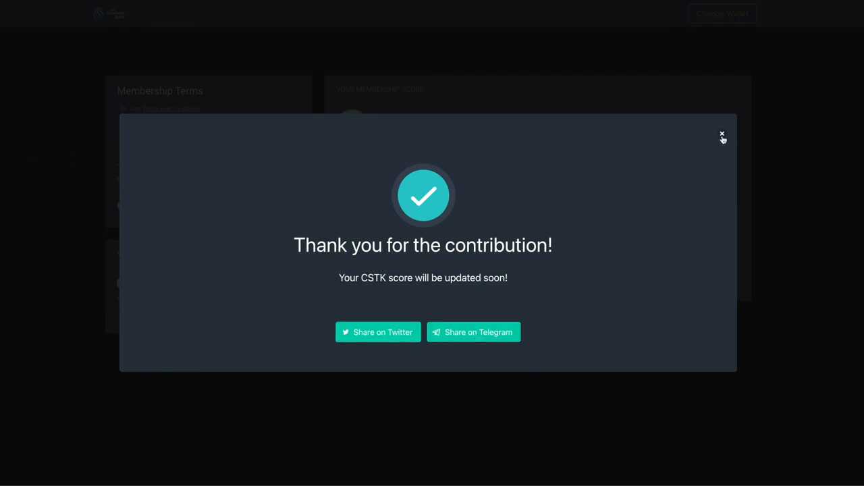
Dismiss the 'Thank you for the contribution!' message to return to the dashboard.
{"action": "left_click", "coordinate": [722, 133]}
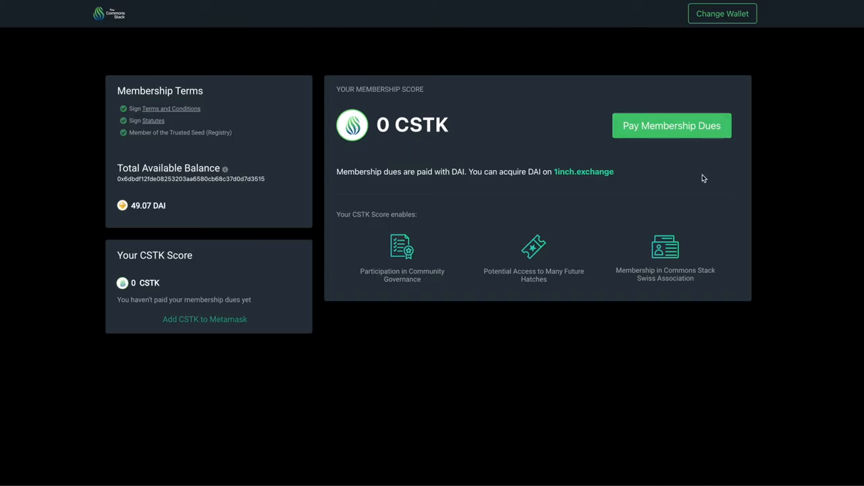